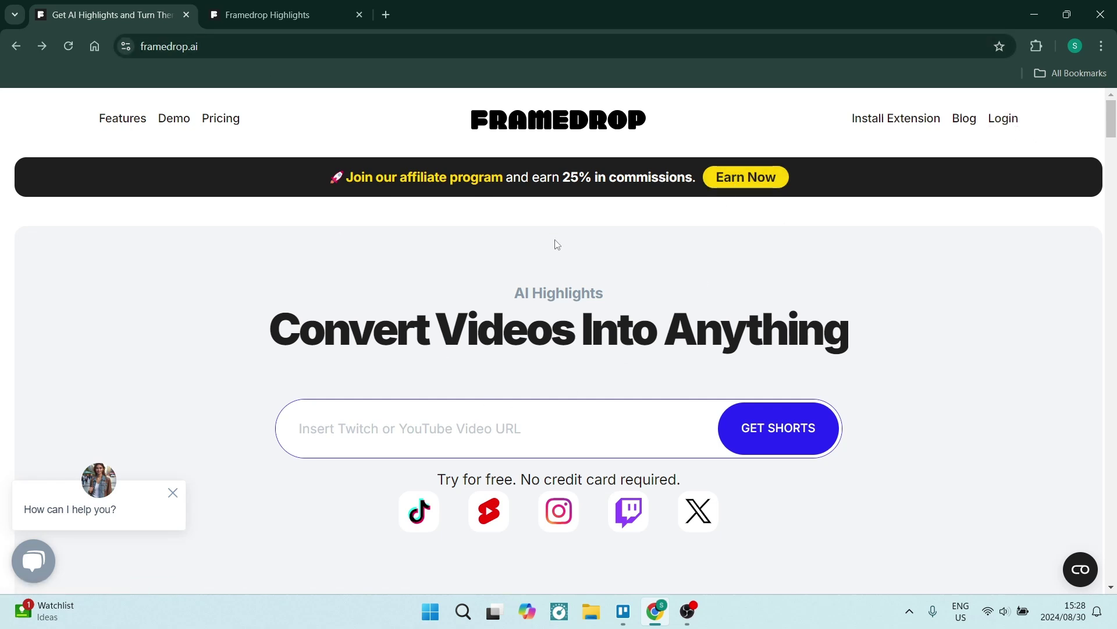
# - Paste the YouTube link youtu.be/tnWZVktVWVY into the Highlights URL field
pyautogui.click(498, 424)
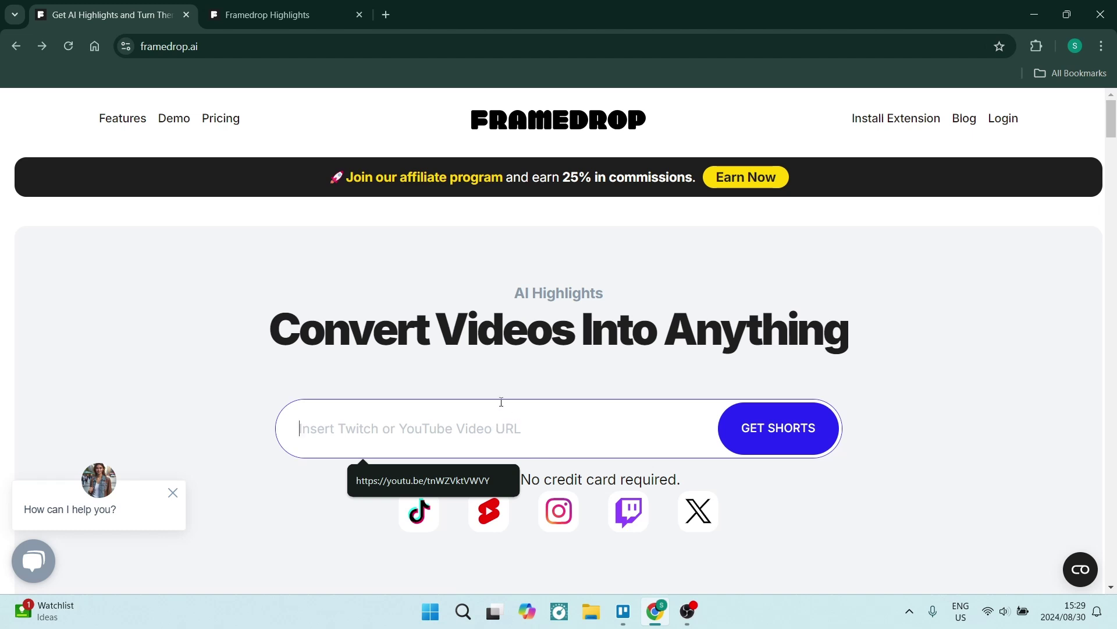
pyautogui.click(265, 18)
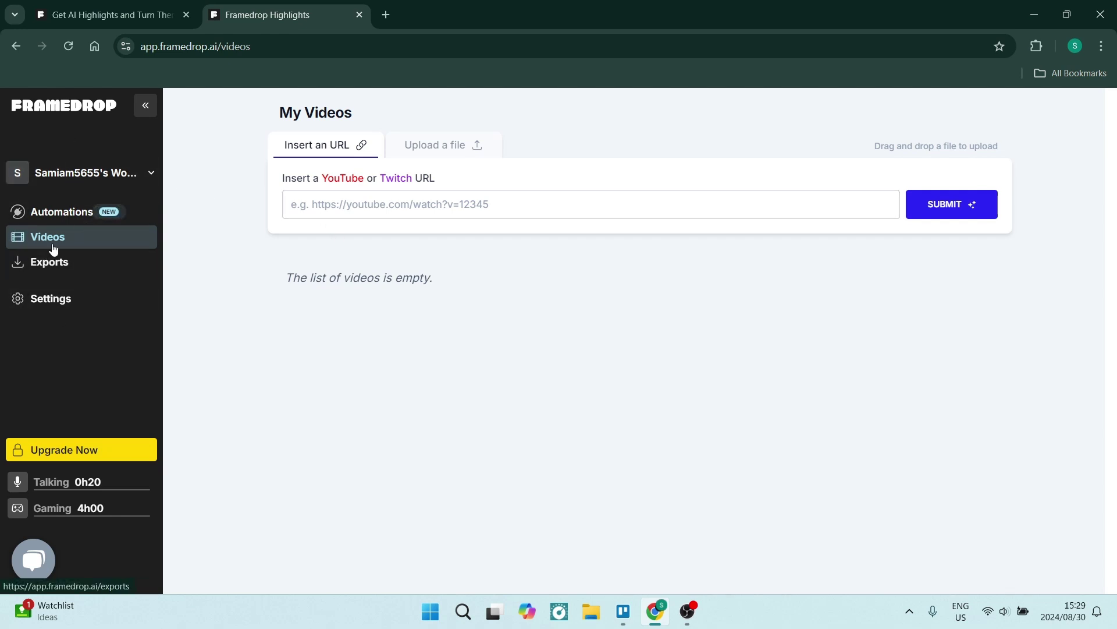
pyautogui.click(322, 200)
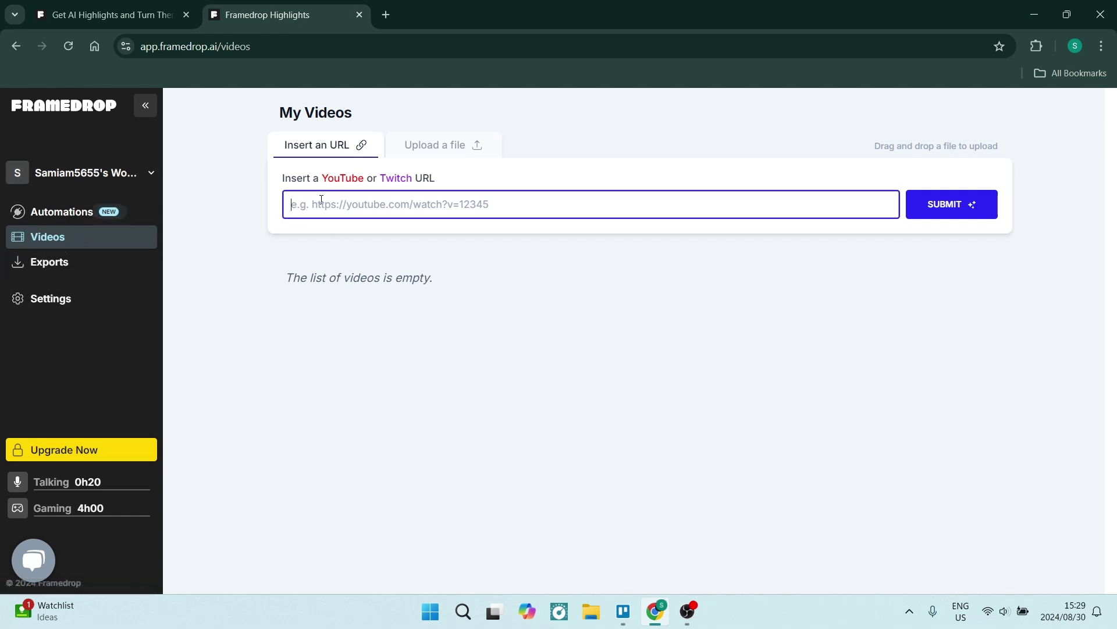
pyautogui.write('https://youtu.be/tnWZVktVWVY')
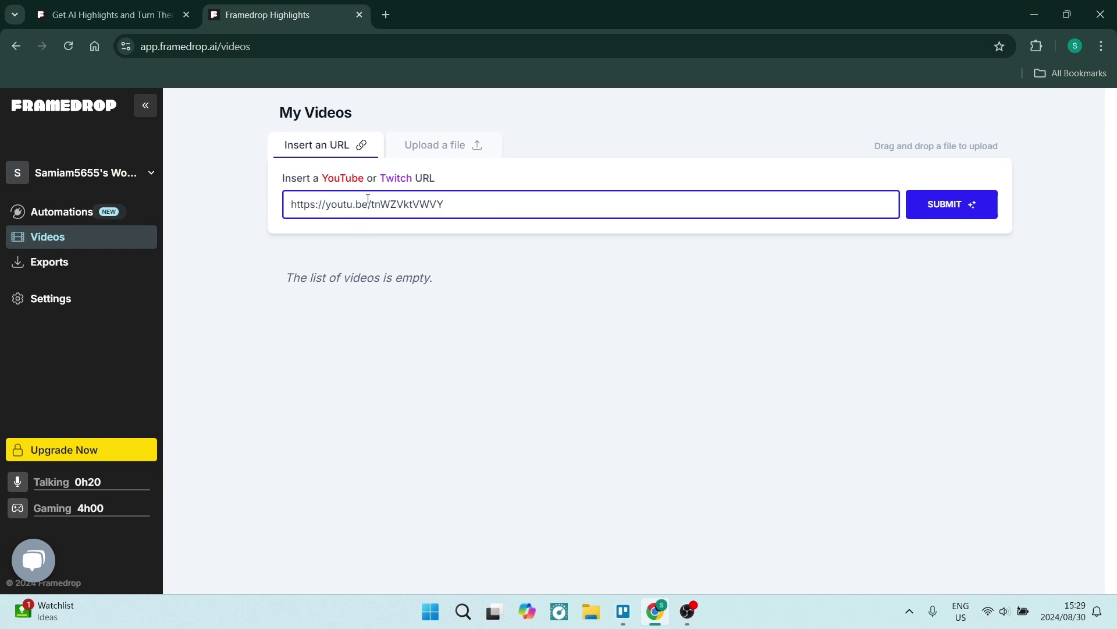
pyautogui.click(427, 147)
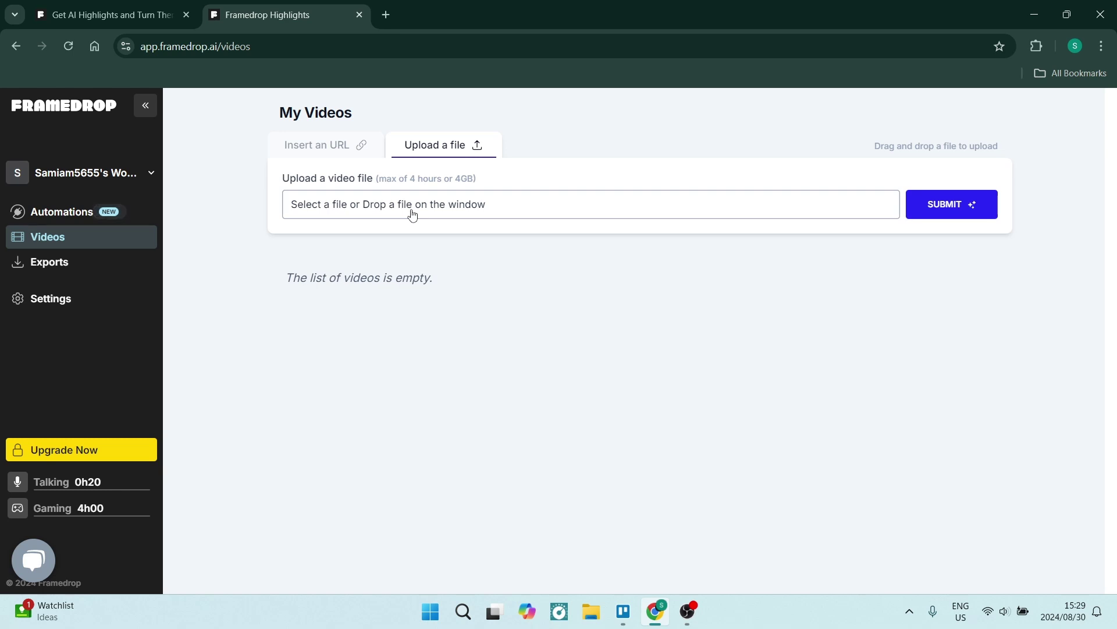
pyautogui.click(345, 148)
pyautogui.write('https://youtu.be/tnWZVktVWVY')
# - Submit the link to open the Step 1 of 2 clip setup with Generate Clips
pyautogui.click(937, 213)
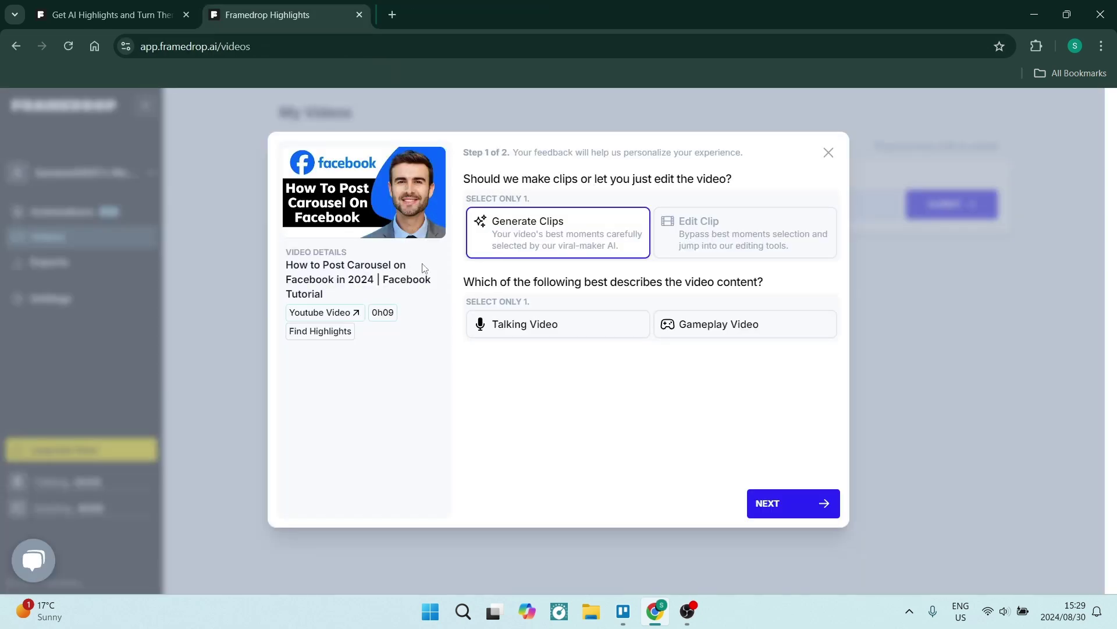
pyautogui.doubleClick(382, 313)
pyautogui.moveTo(745, 232)
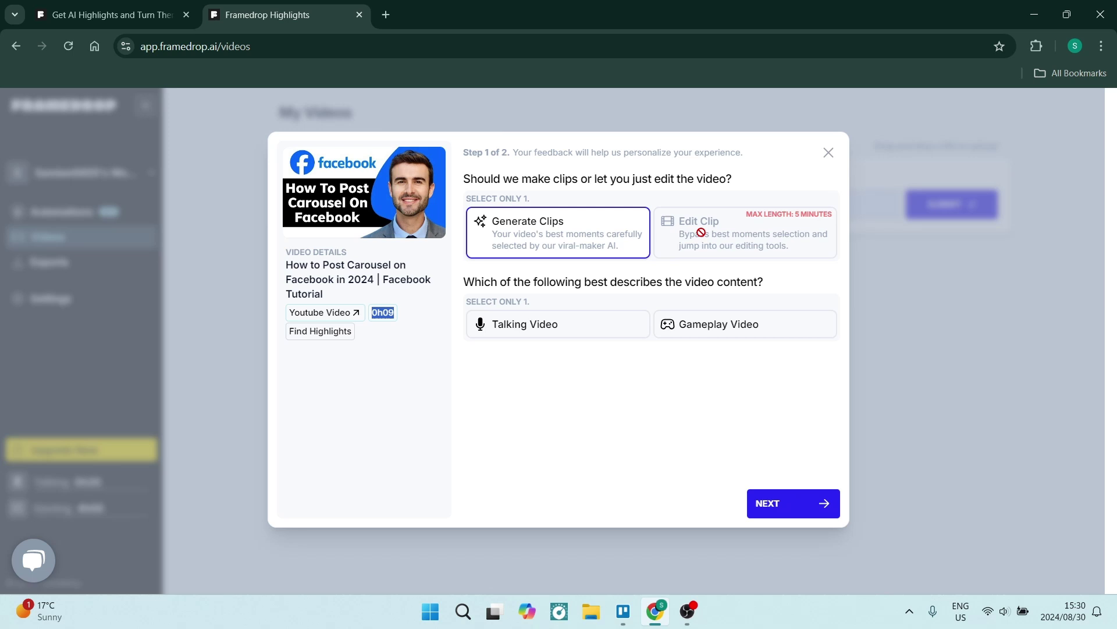
# - Mark the video as Talking, choose Vertical layout, finish setup, and open Automations
pyautogui.click(524, 324)
pyautogui.click(790, 504)
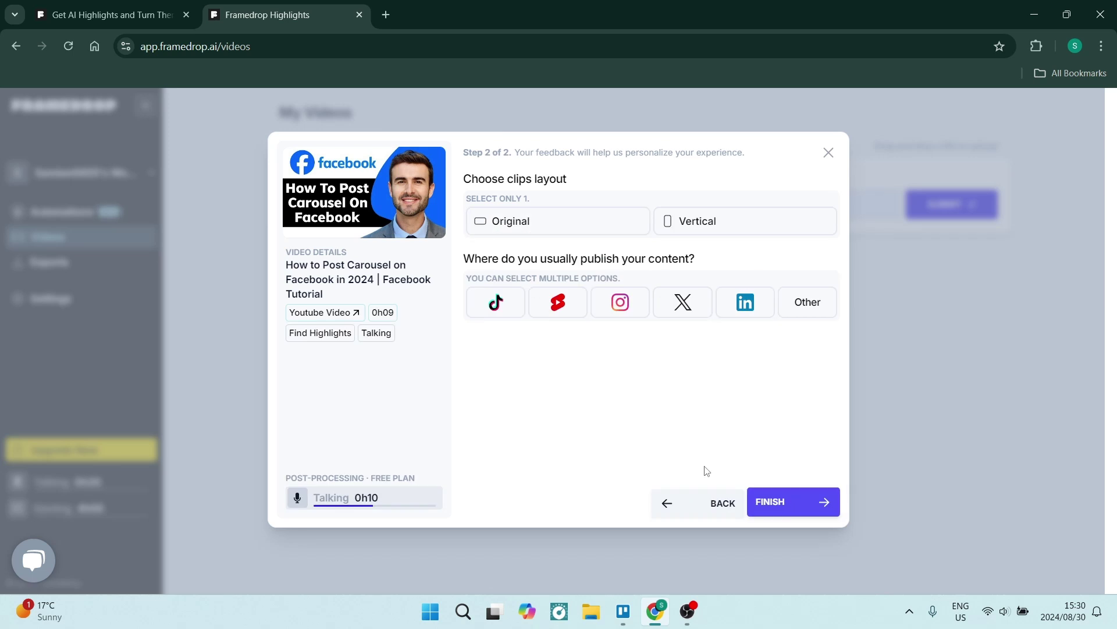
pyautogui.click(522, 223)
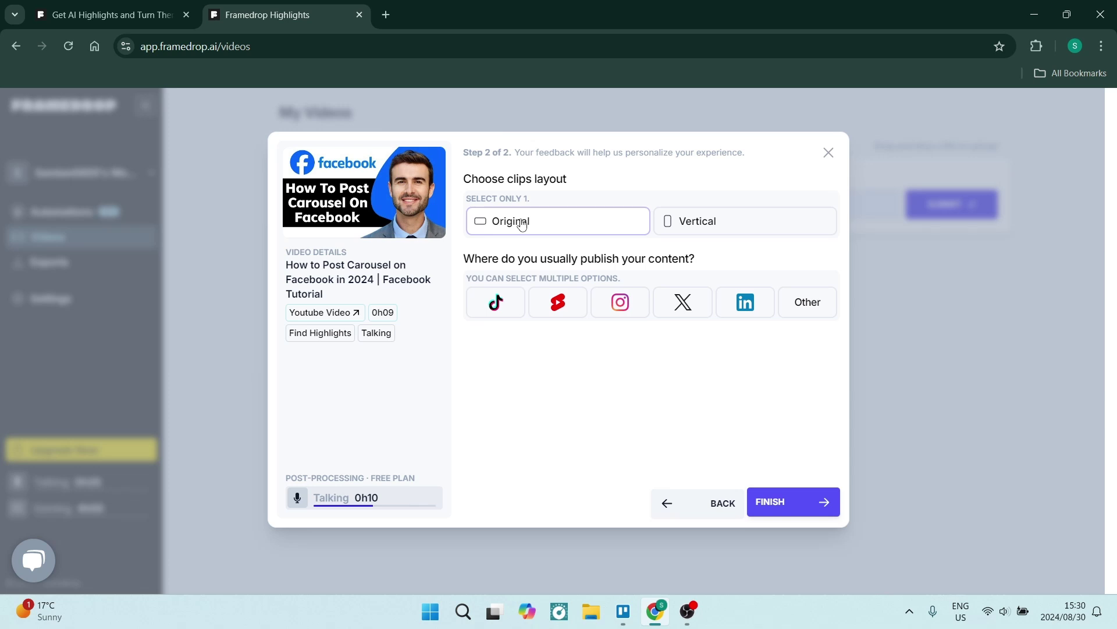
pyautogui.click(662, 225)
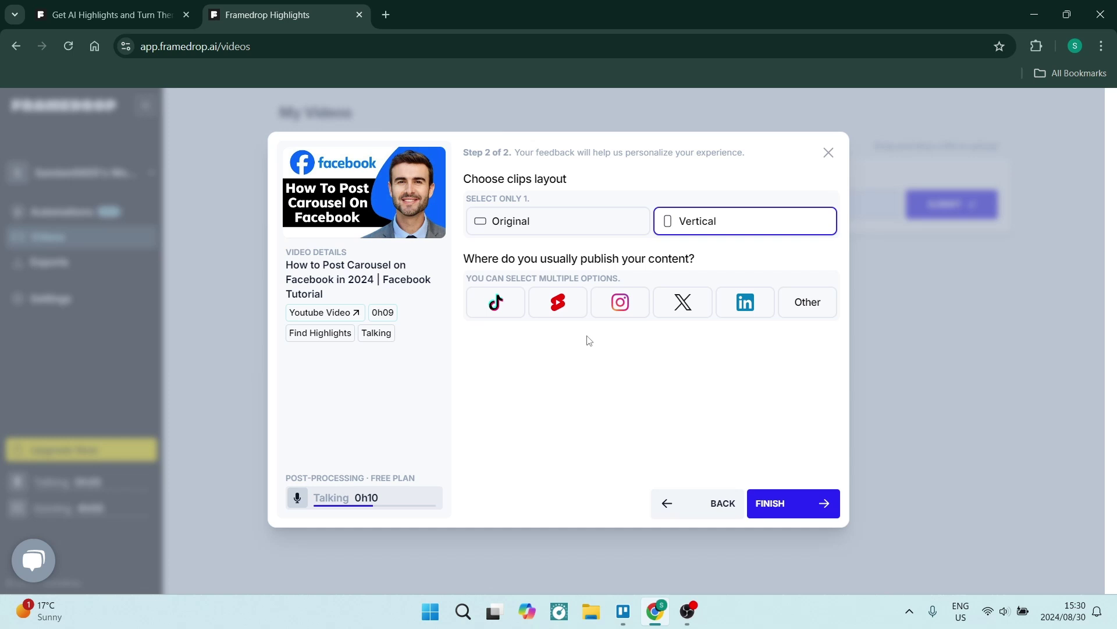
pyautogui.click(43, 313)
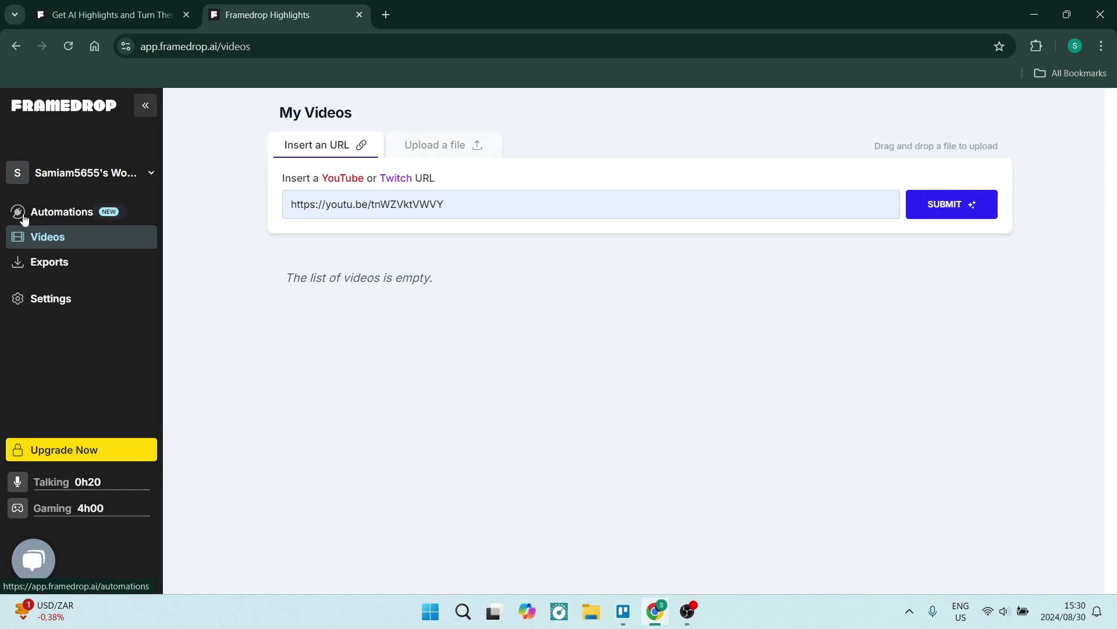
pyautogui.click(59, 219)
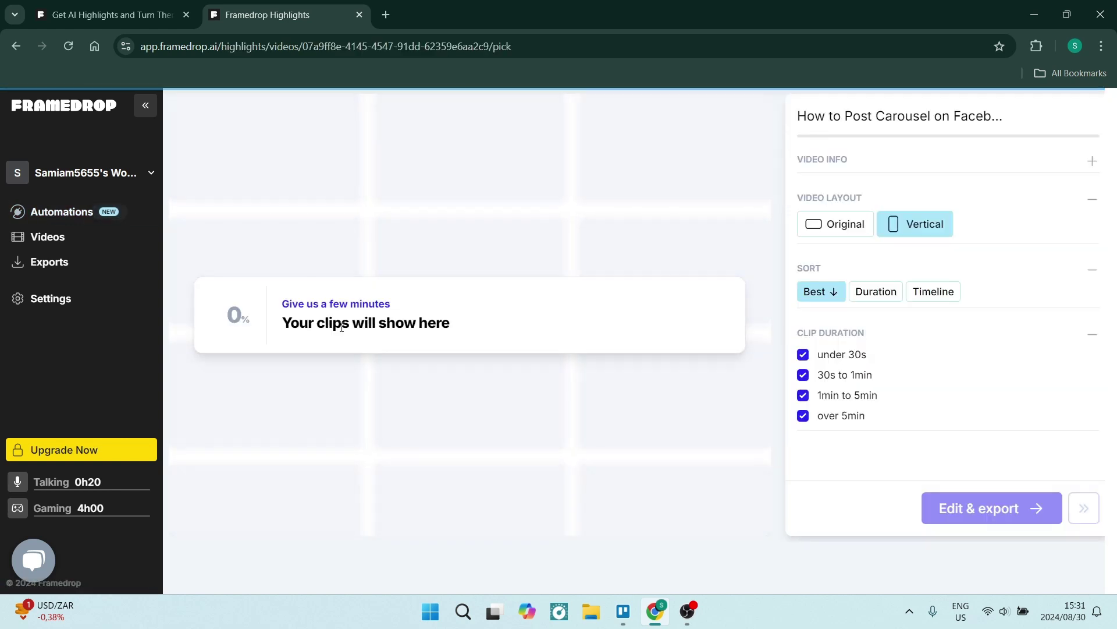
pyautogui.click(83, 215)
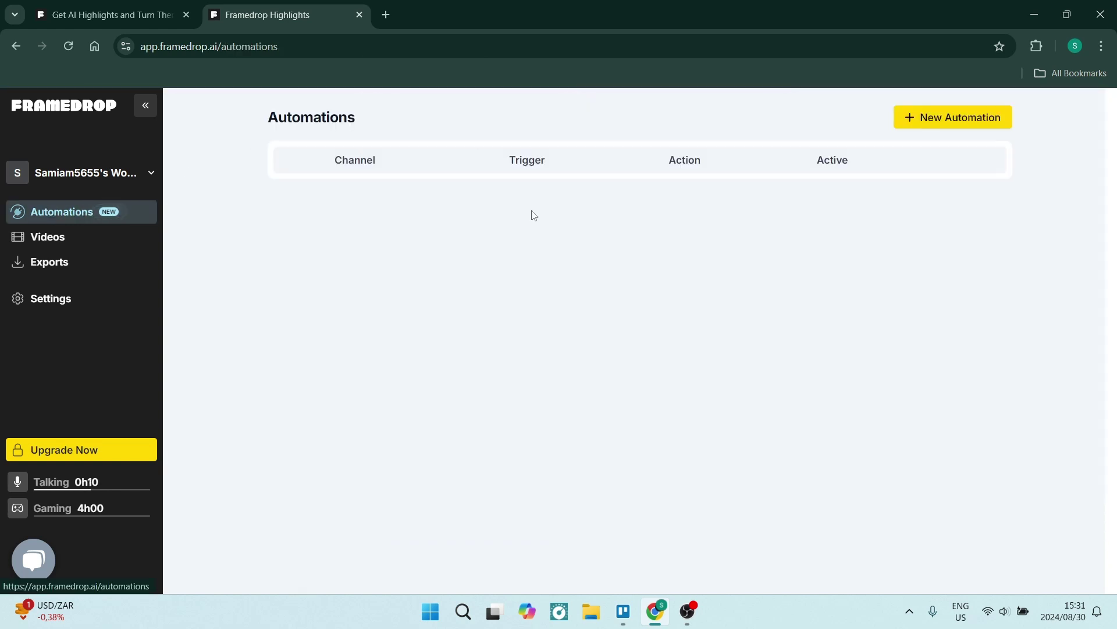
pyautogui.click(958, 113)
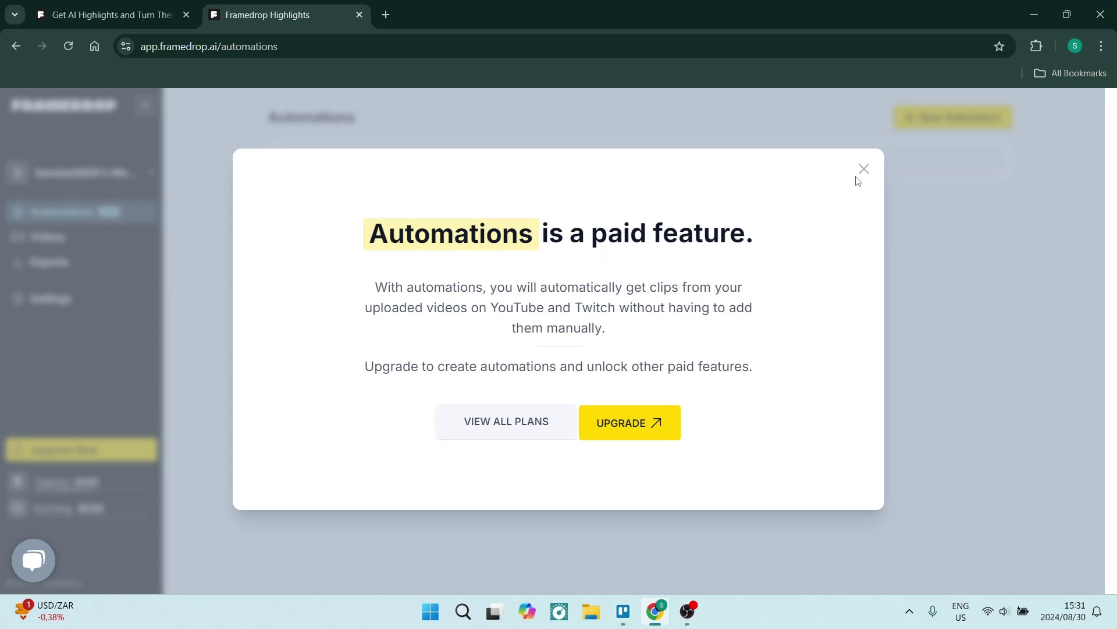
pyautogui.press('Escape')
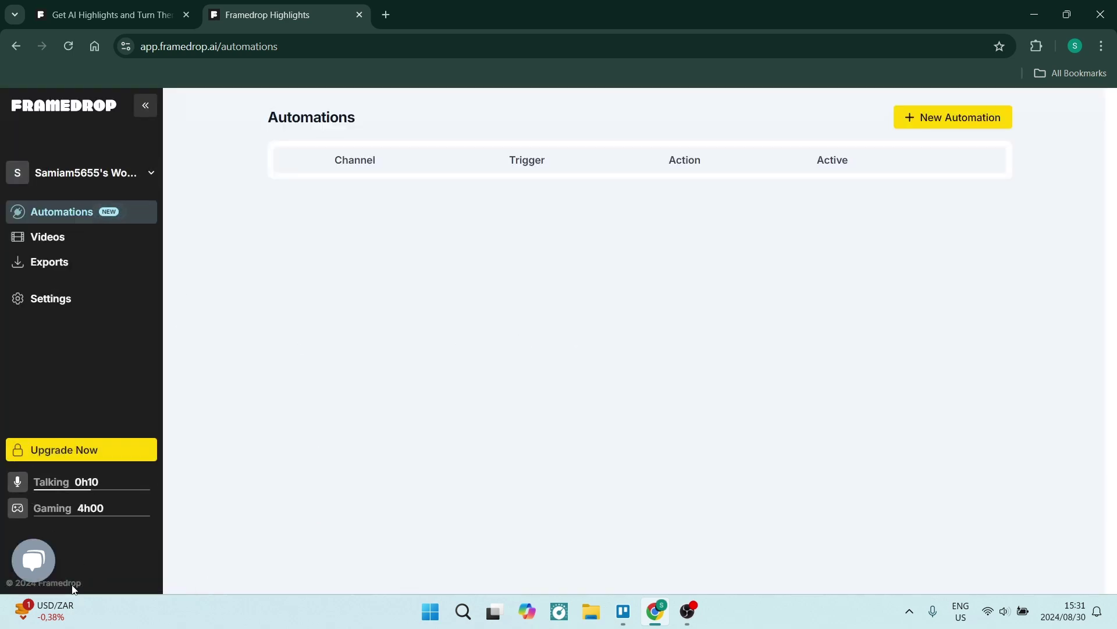
# - Review the Connected accounts, workspace Settings and Members pages in Settings
pyautogui.click(144, 174)
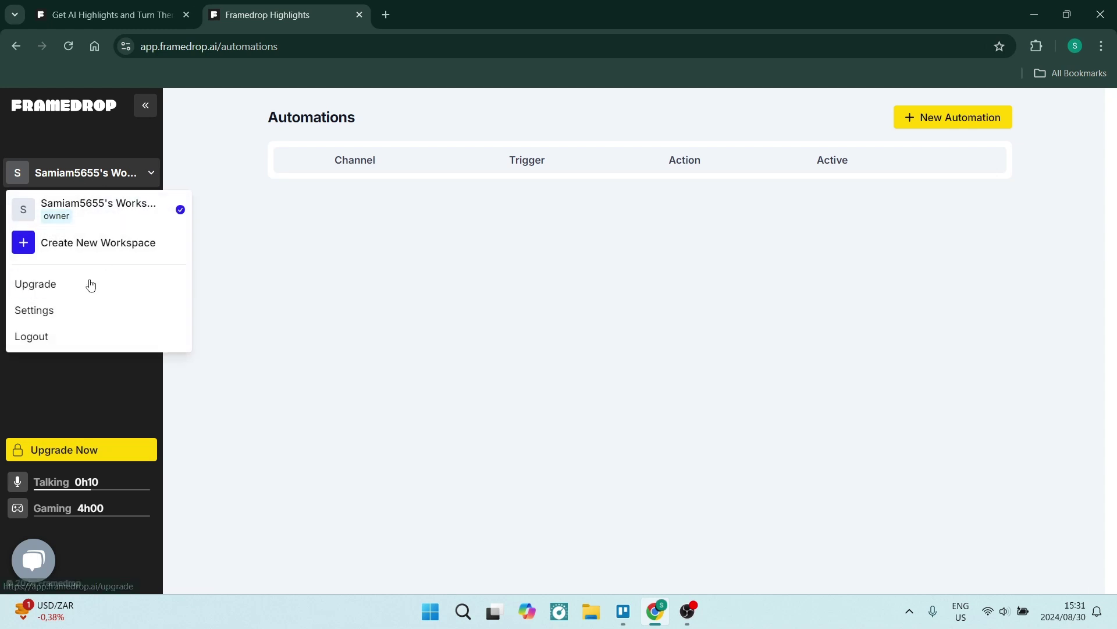
pyautogui.click(57, 311)
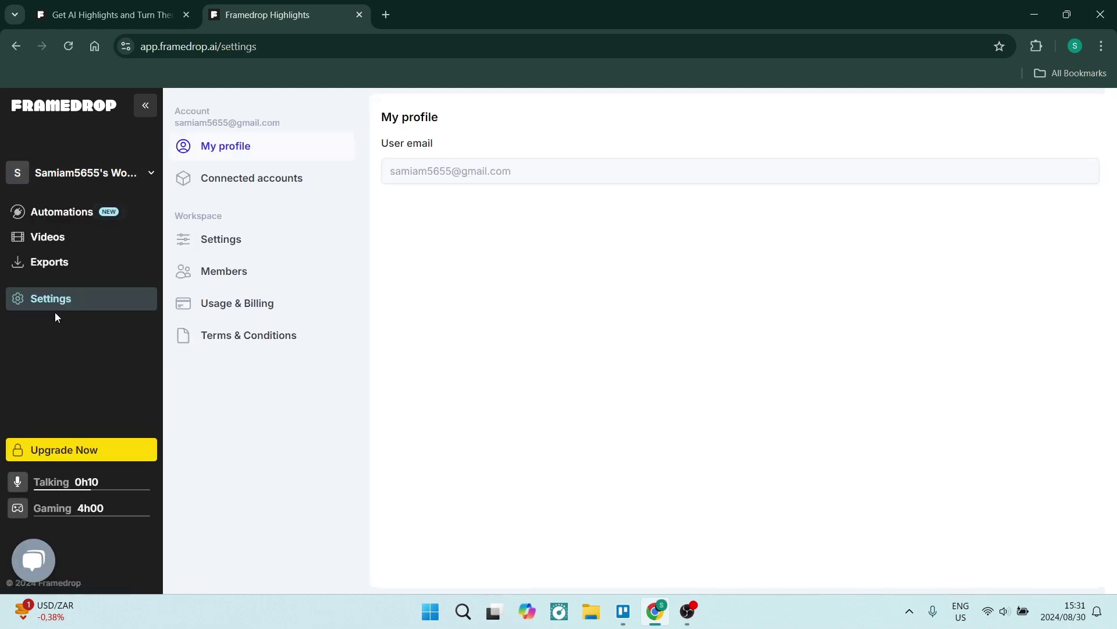
pyautogui.click(252, 181)
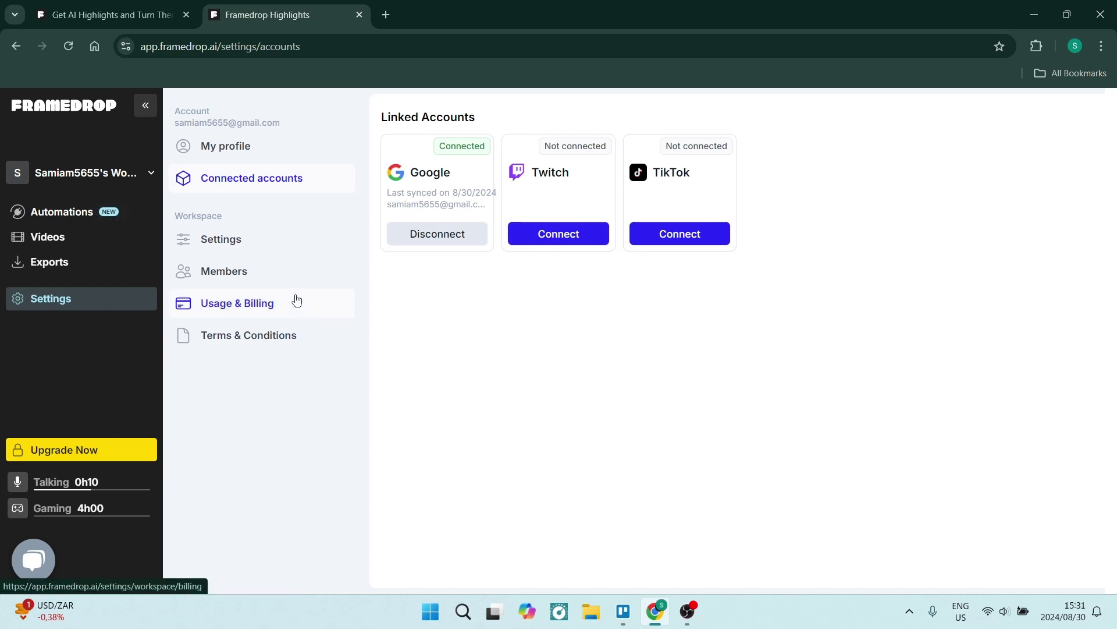
pyautogui.click(231, 253)
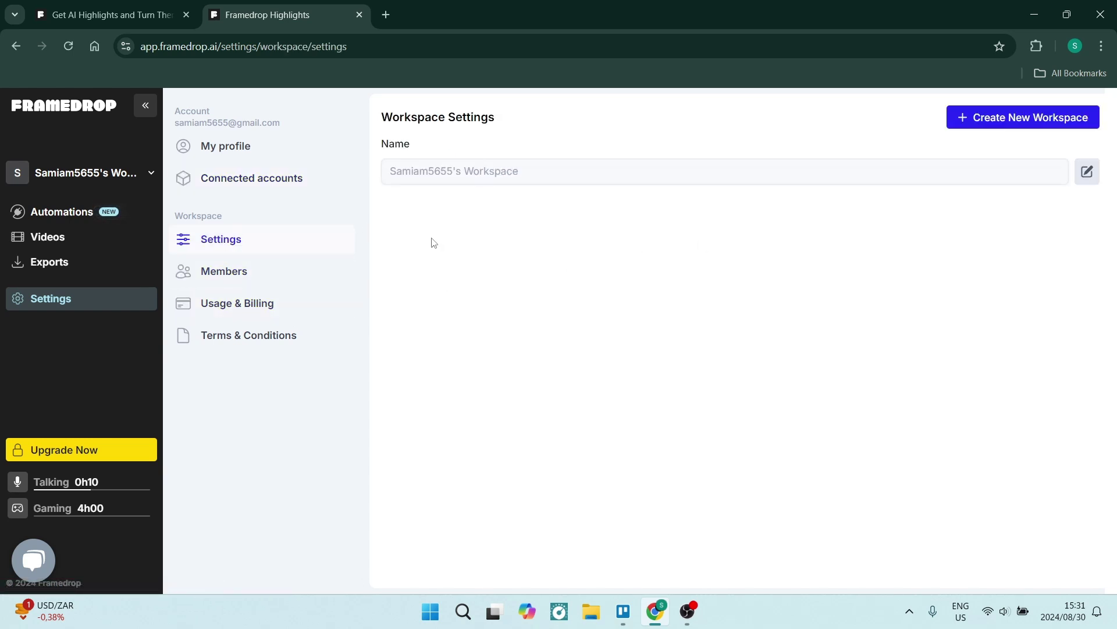
pyautogui.click(996, 127)
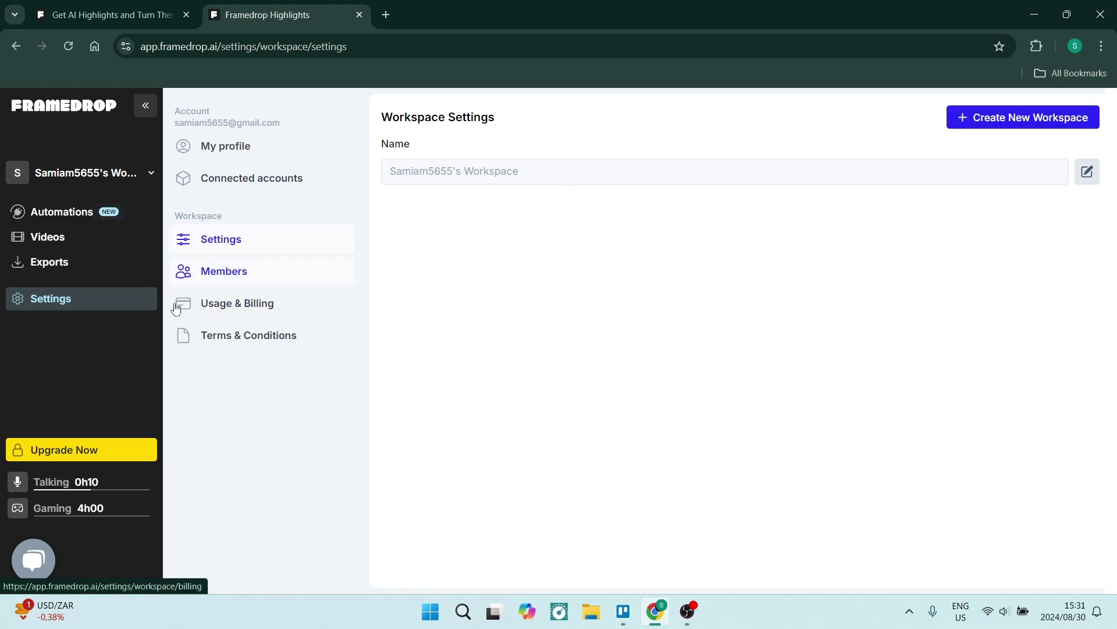
pyautogui.click(218, 279)
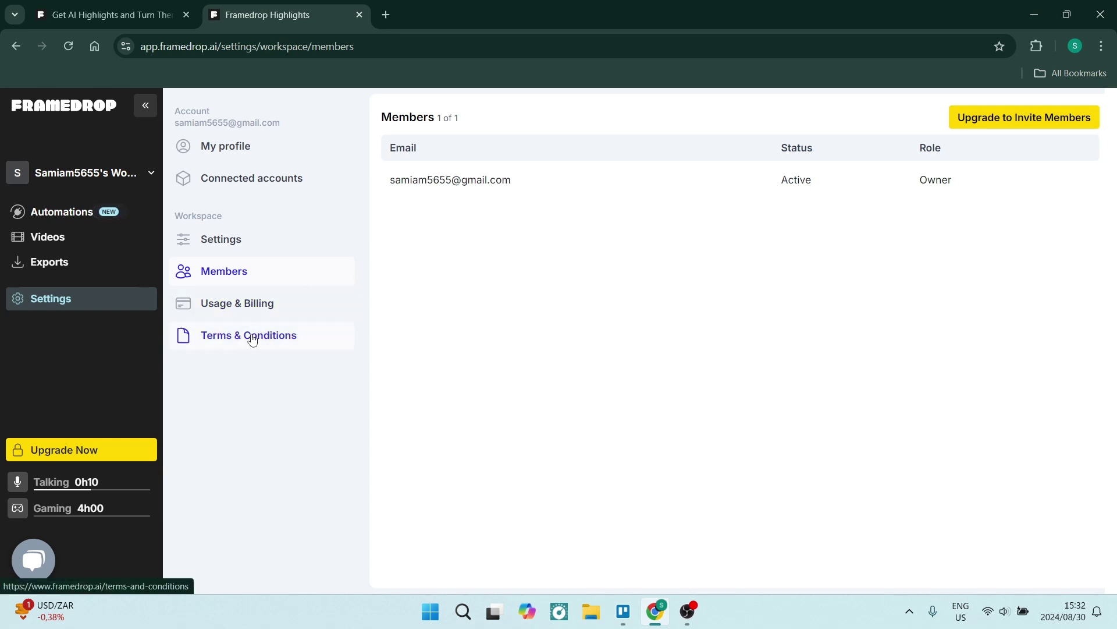
# - View the Starter, Pro and Enterprise plans on the Upgrade page, then go back
pyautogui.moveTo(79, 482)
pyautogui.click(37, 454)
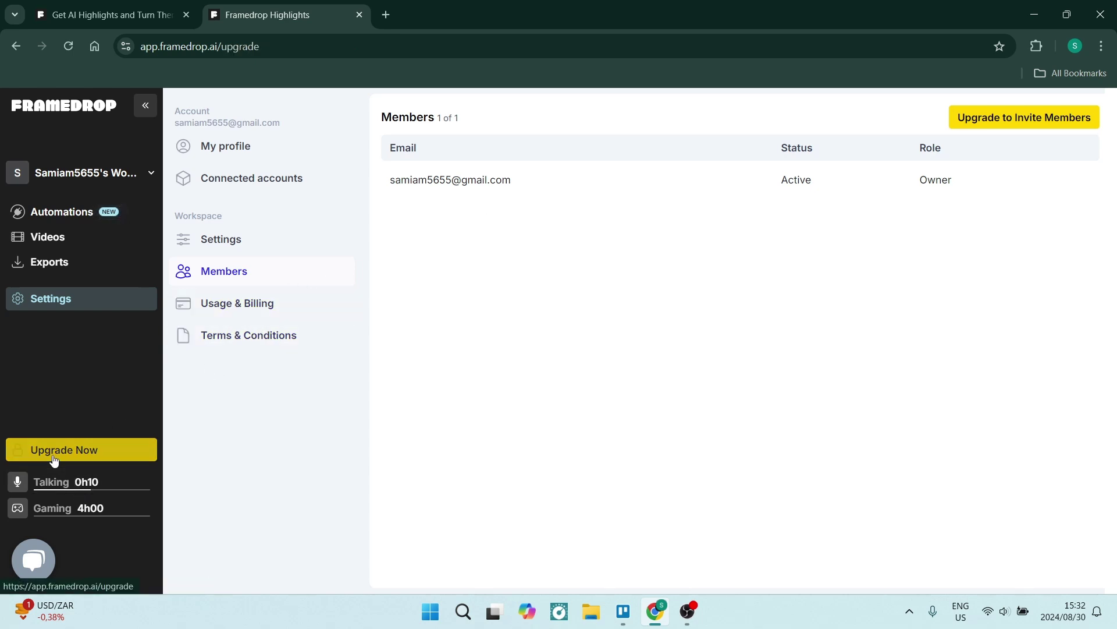
pyautogui.scroll(-1, 63, 367)
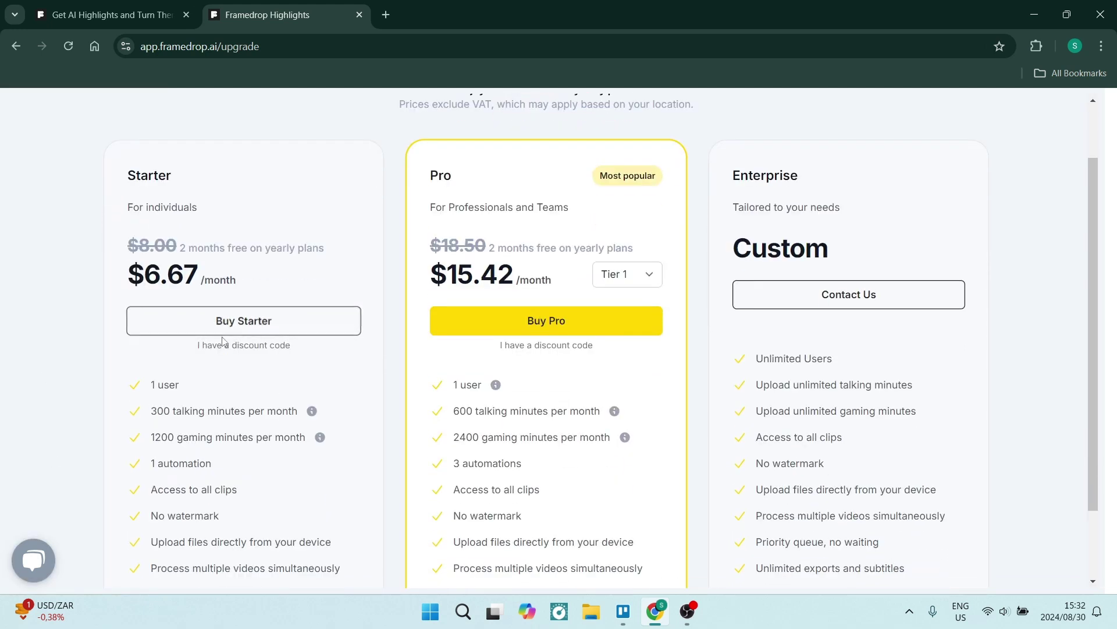
pyautogui.scroll(-1, 223, 346)
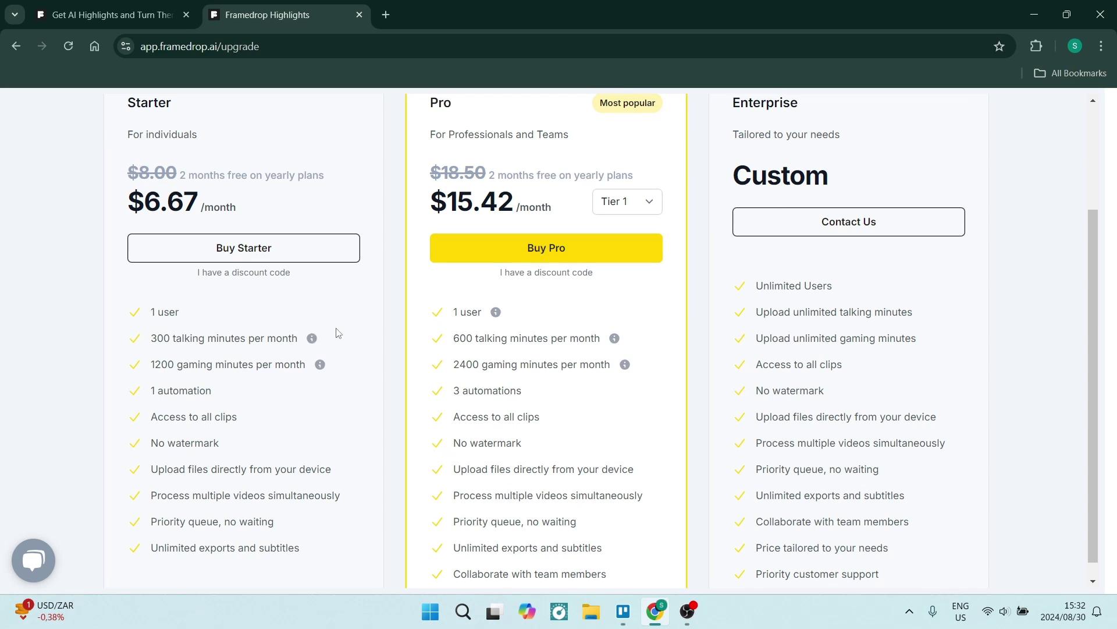
pyautogui.scroll(-1, 261, 406)
pyautogui.scroll(1, 380, 333)
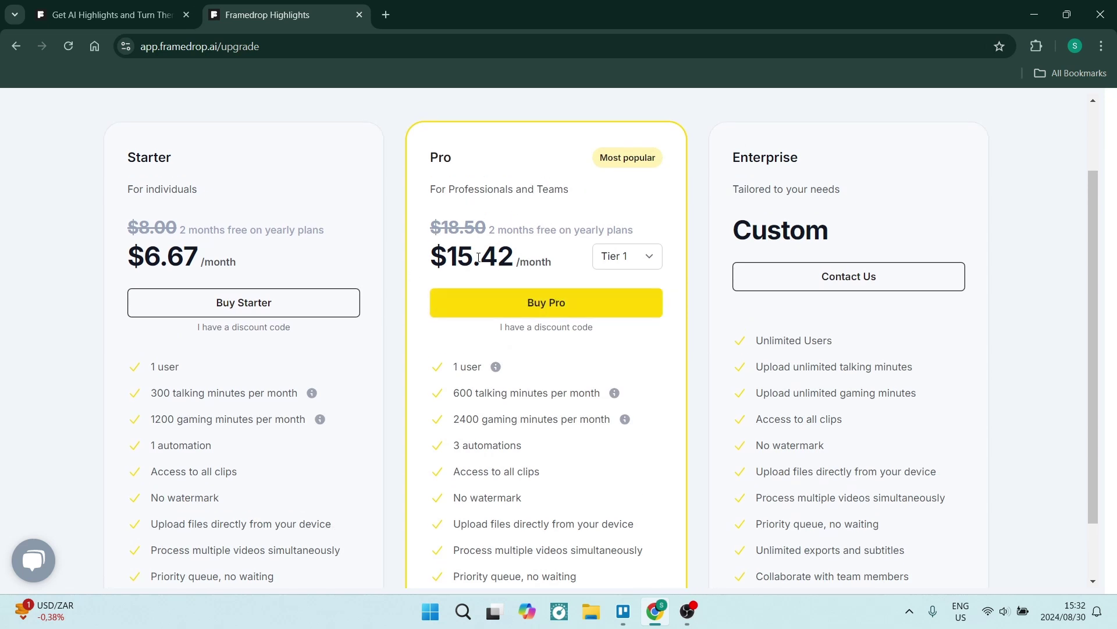
pyautogui.scroll(-1, 506, 303)
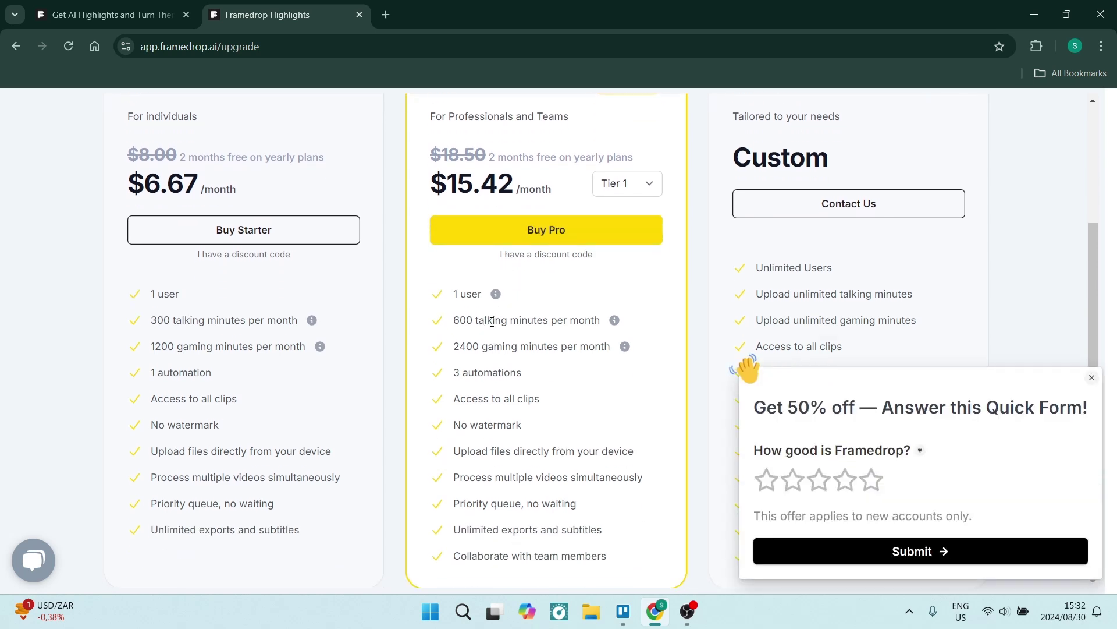
pyautogui.scroll(2, 536, 362)
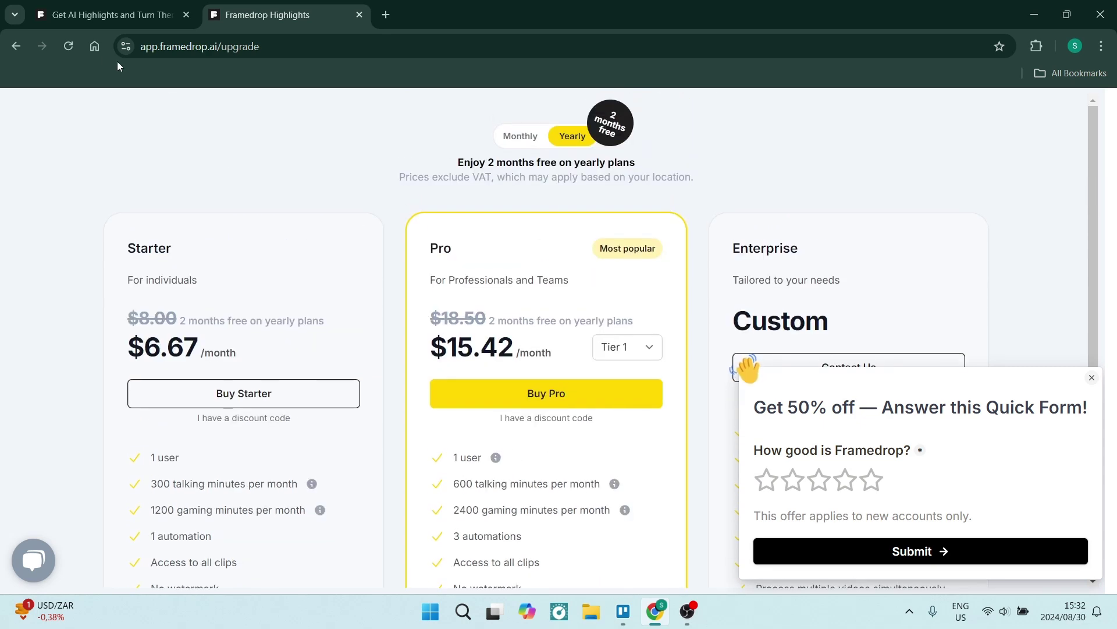
pyautogui.hotkey('alt', 'Left')
# - Return to the Videos page to check for the Facebook carousel tutorial
pyautogui.click(44, 241)
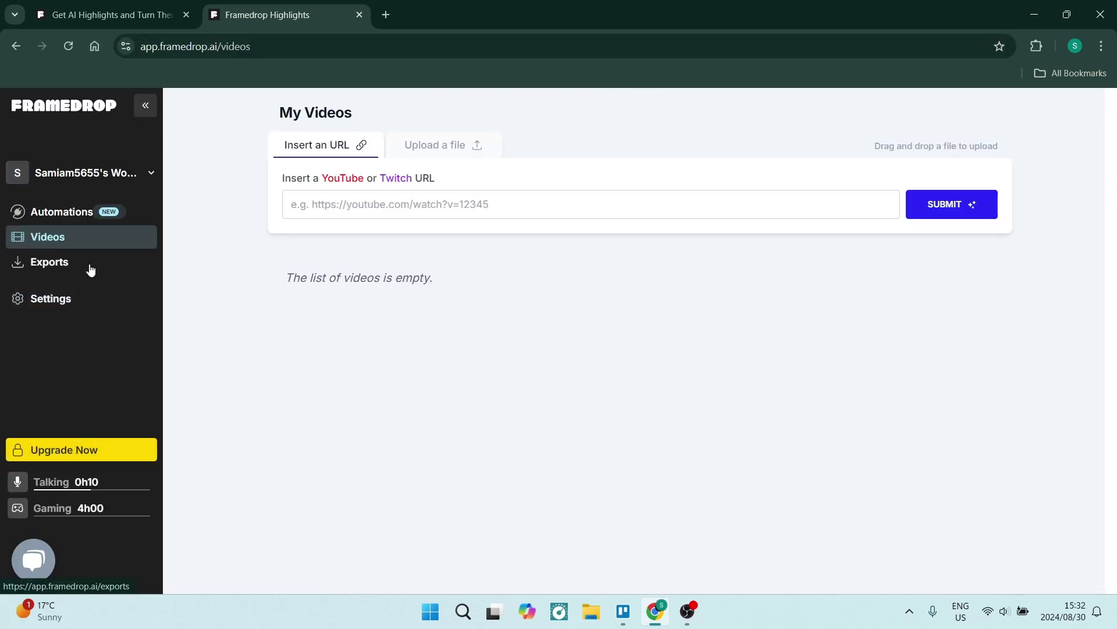